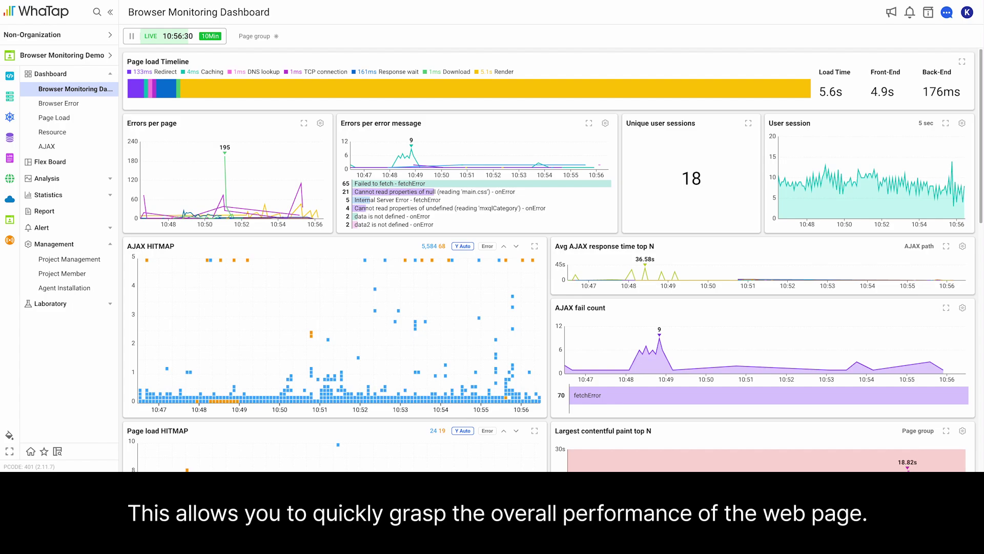
Step: Toggle the error-only filter of the Page load HITMAP and select its area from about 10:53 to 10:56 to open the page load details
scroll(533, 375, down, 3)
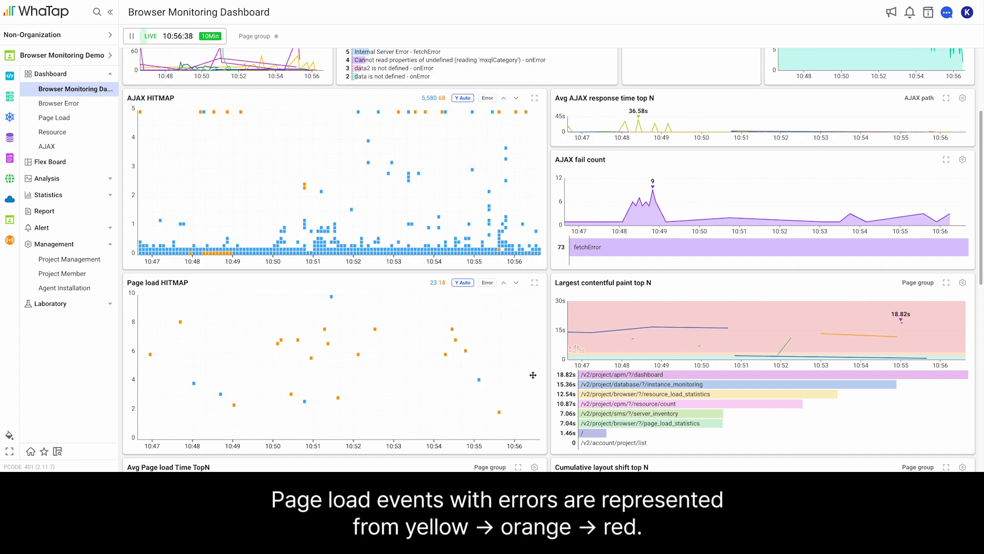
click(489, 283)
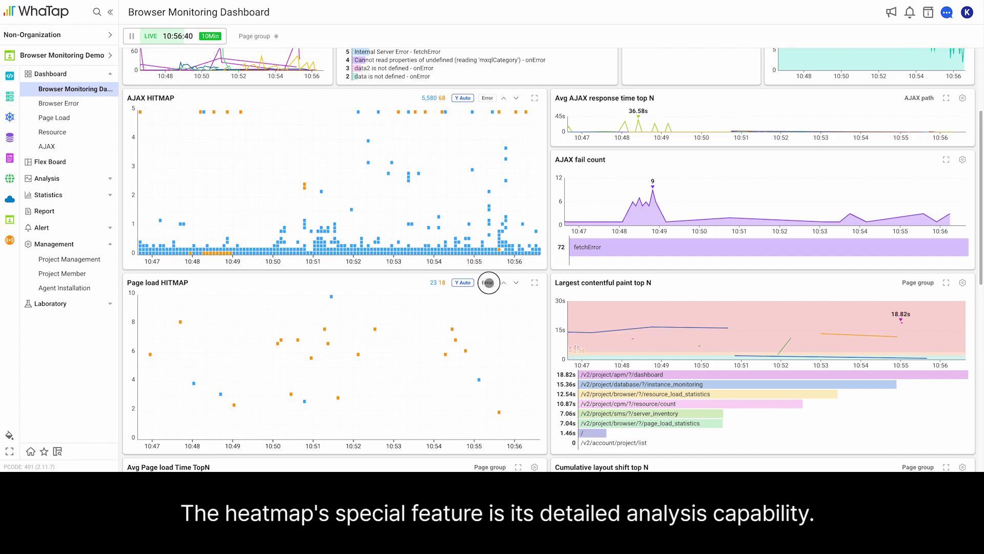
click(487, 283)
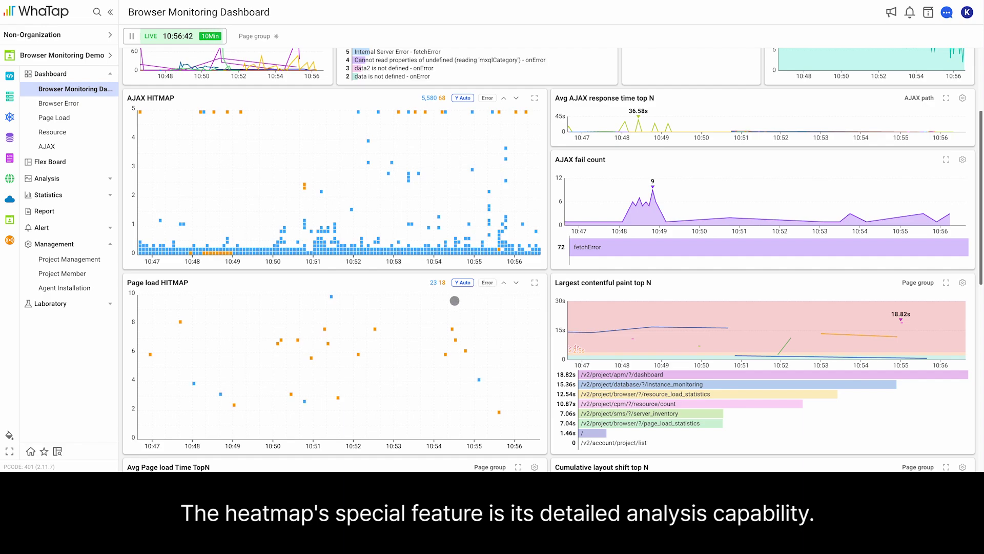
drag(402, 432, 514, 320)
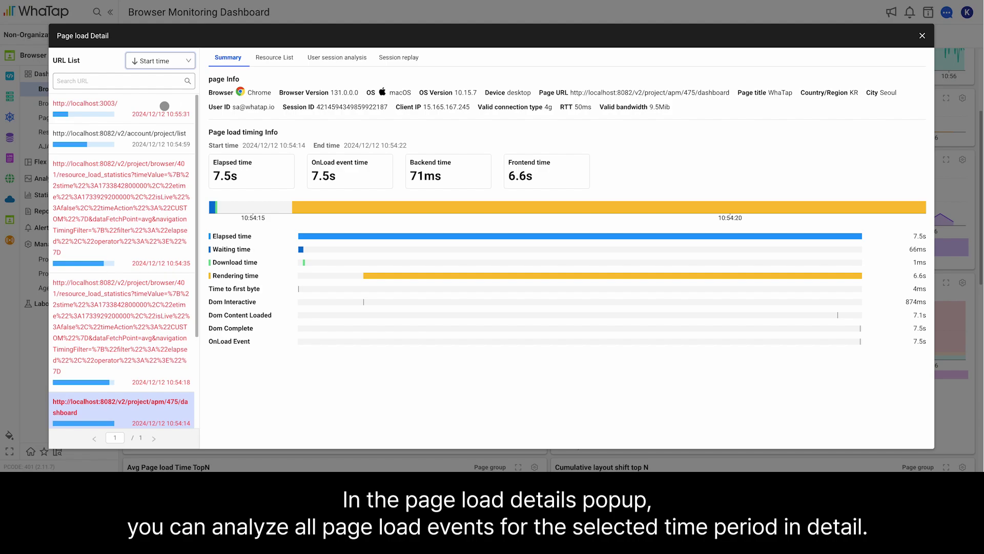
click(164, 106)
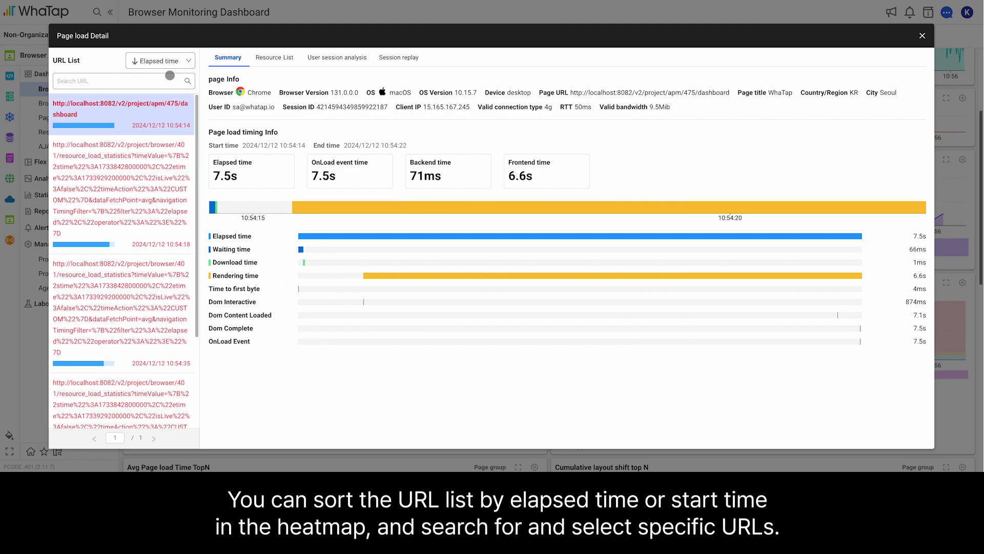
click(167, 60)
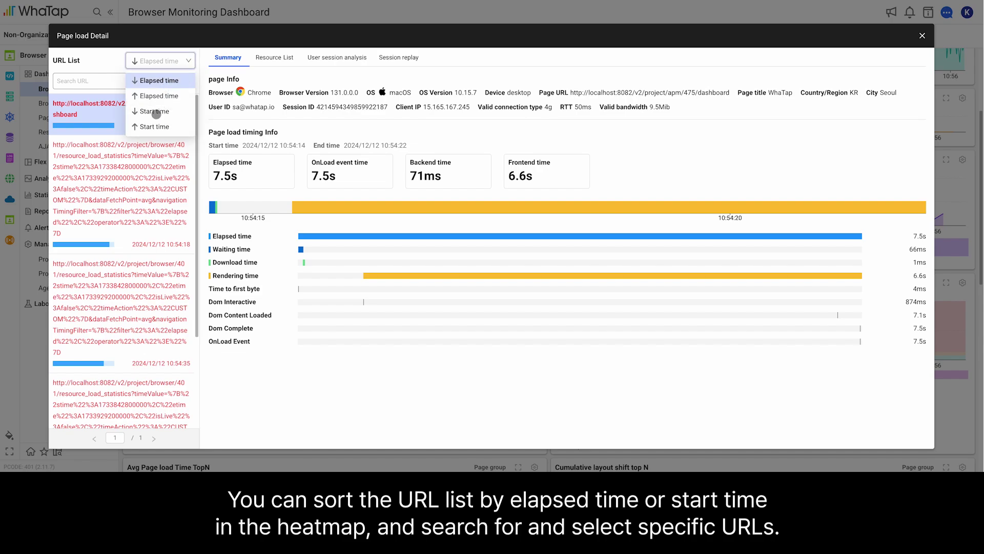
click(156, 111)
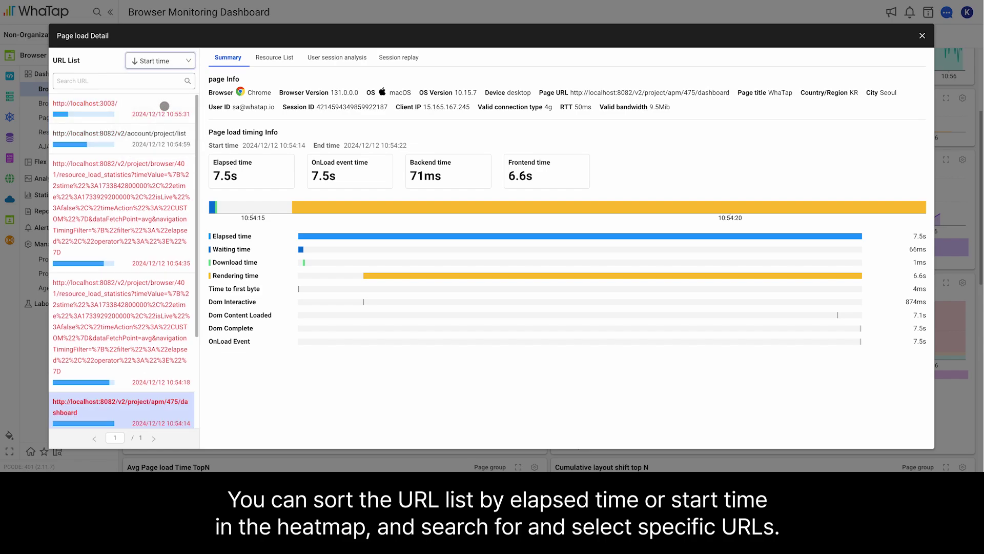
click(164, 106)
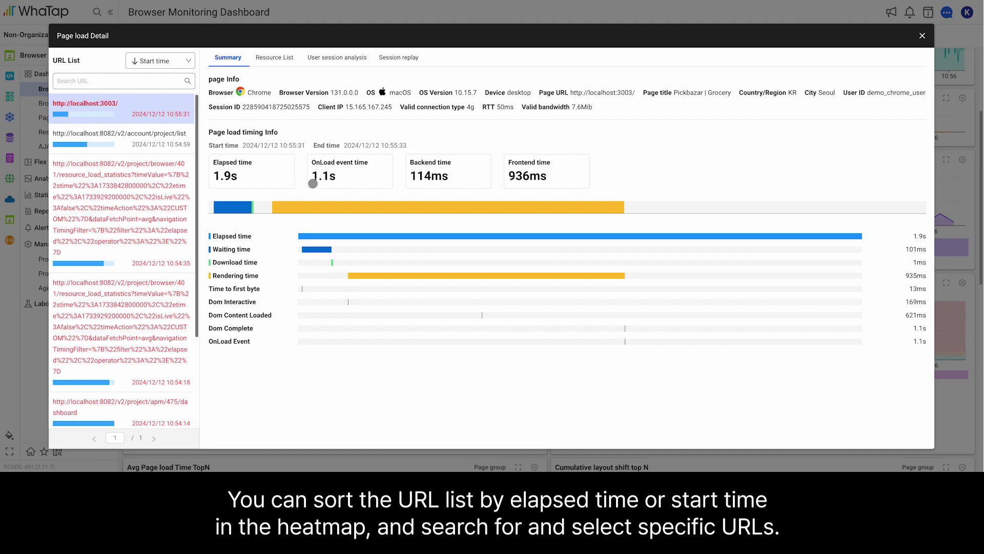
mouse_move(310, 207)
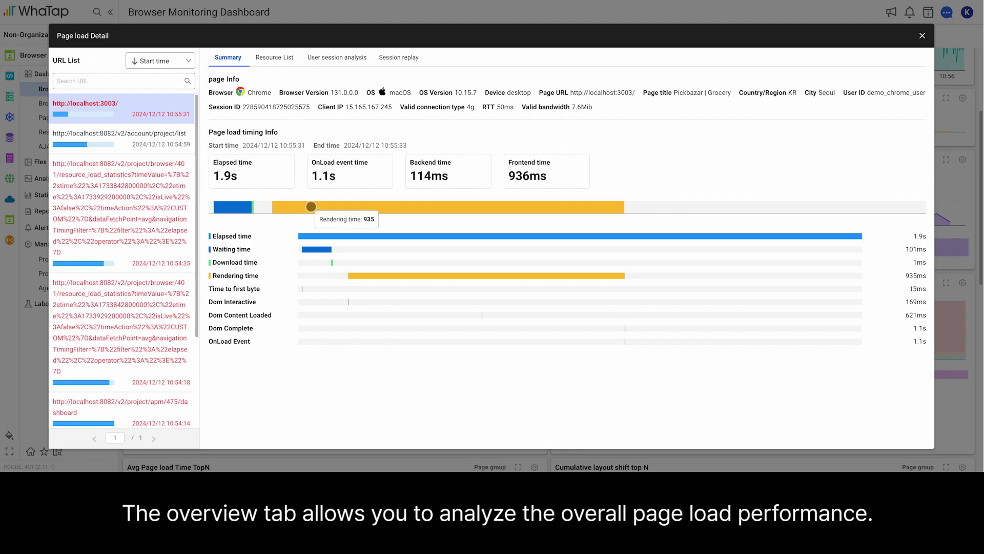
click(281, 61)
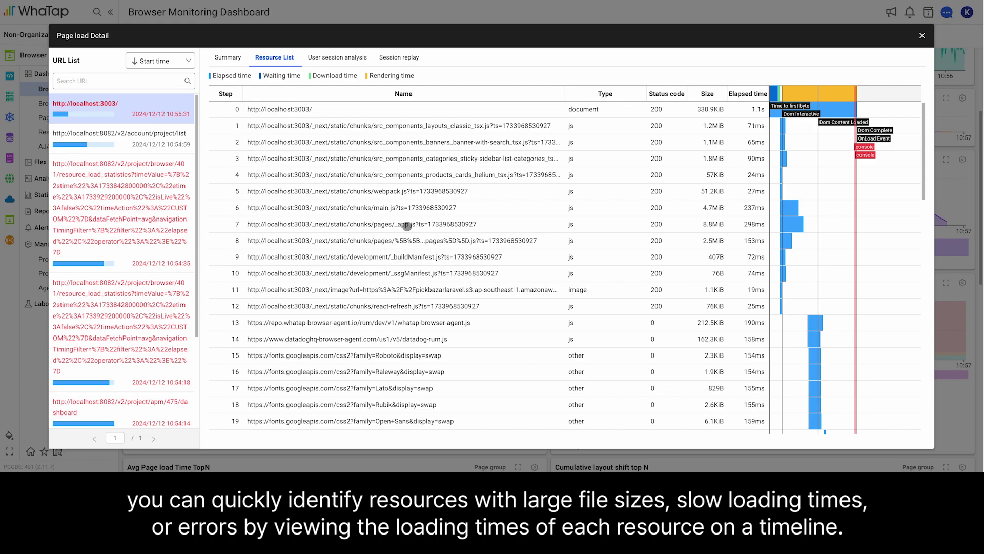
click(407, 226)
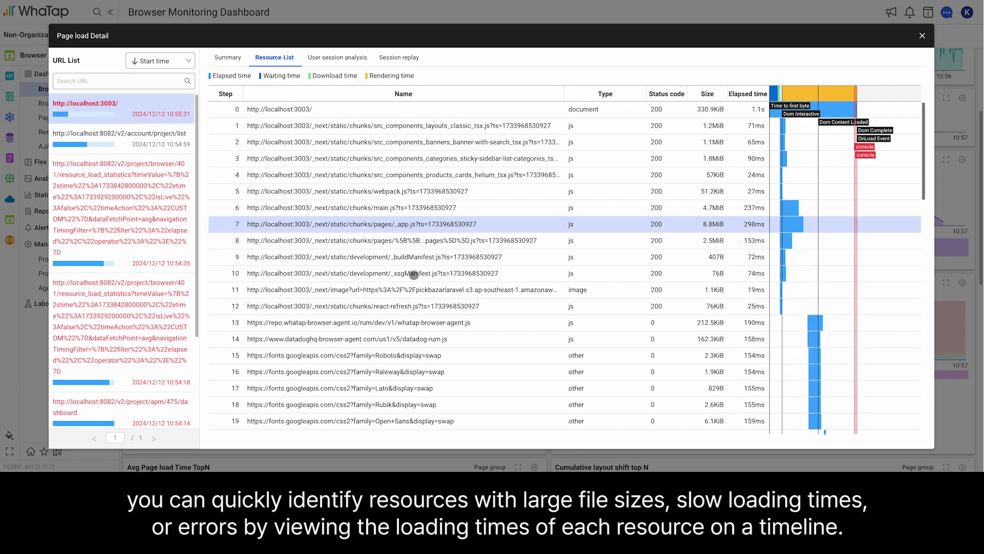
scroll(412, 338, down, 3)
scroll(412, 337, down, 6)
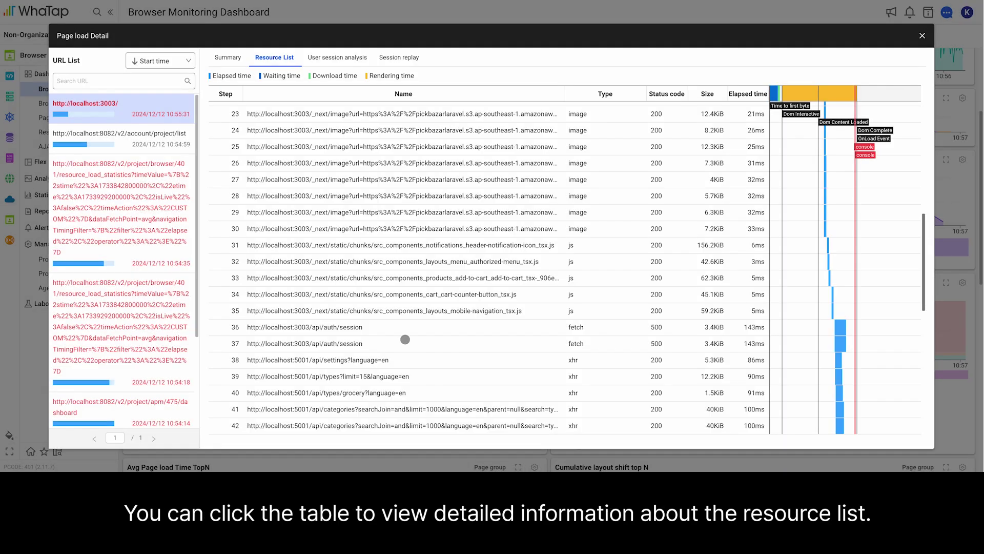
click(404, 340)
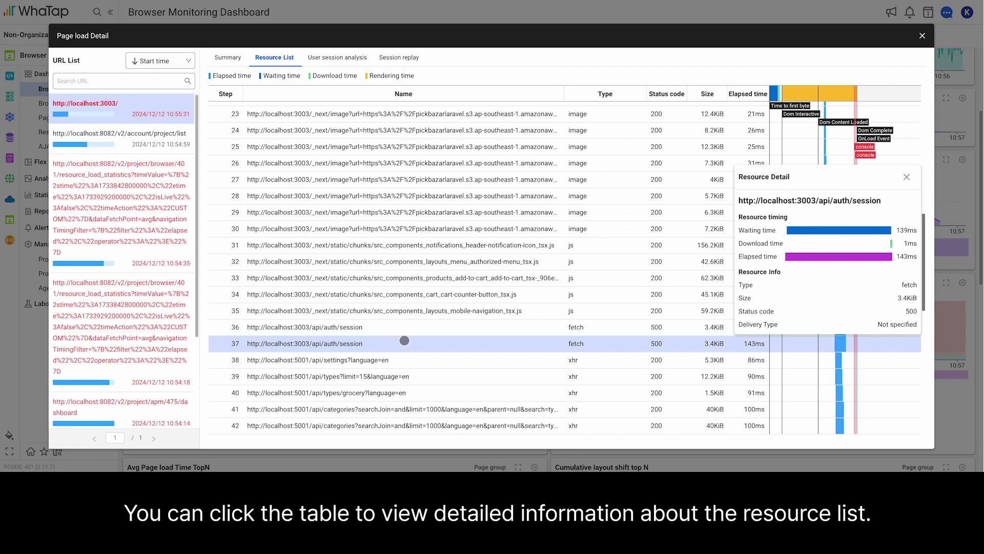
click(405, 340)
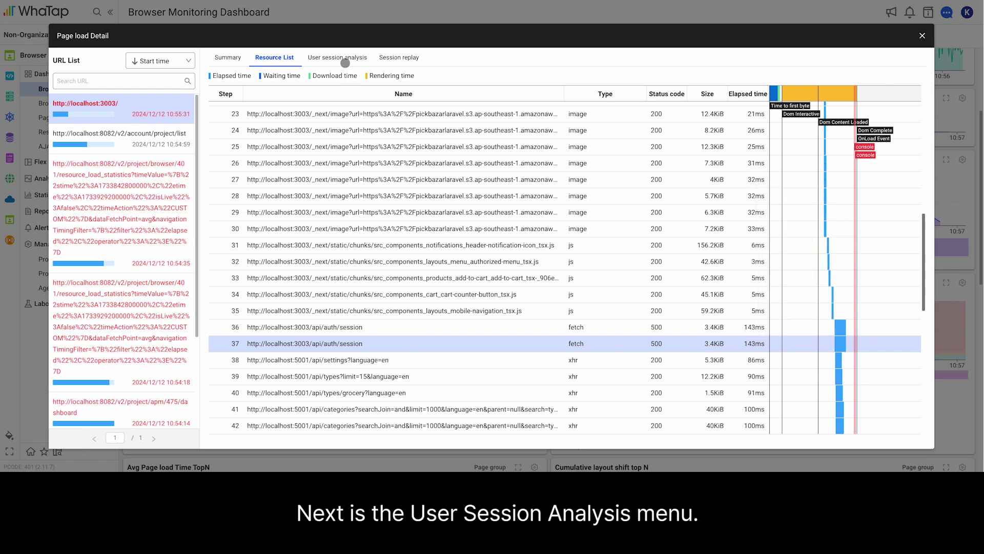
Step: Examine the page load's user session flow, including the event types its filter offers
click(345, 61)
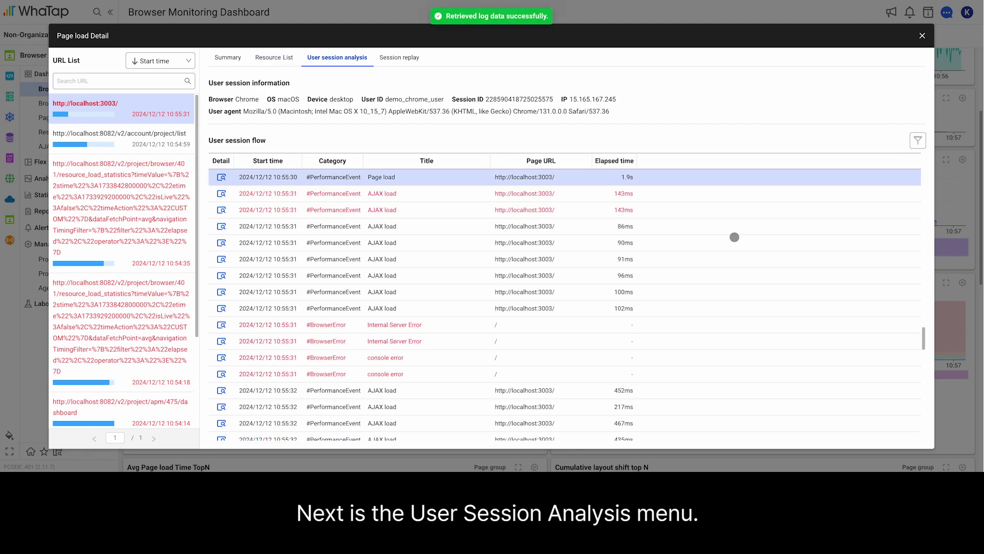
scroll(696, 264, down, 1)
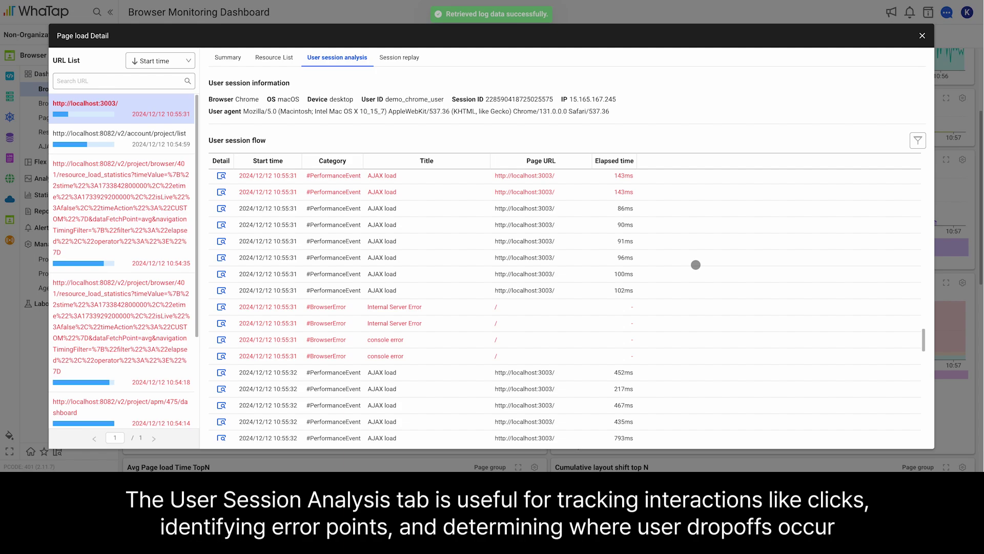
click(918, 138)
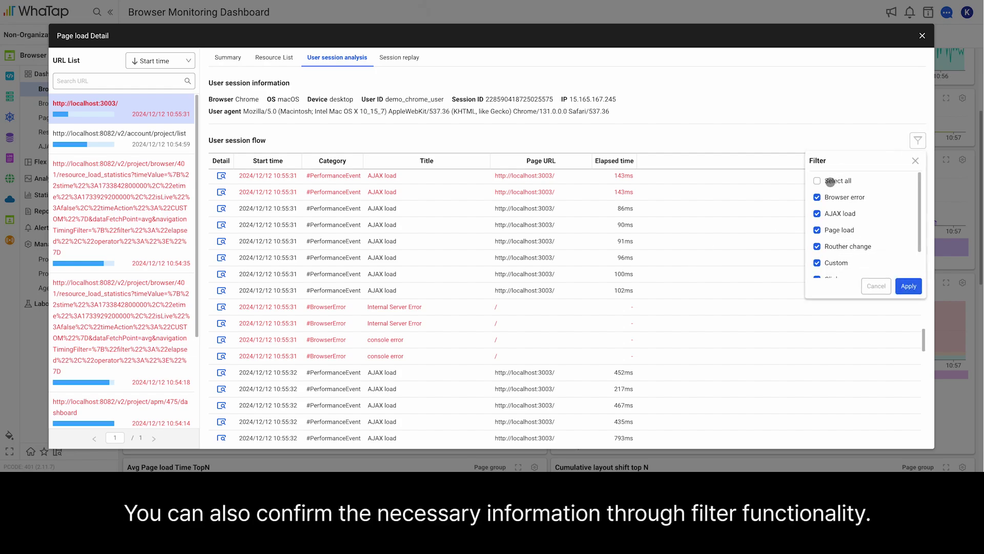
scroll(835, 249, down, 2)
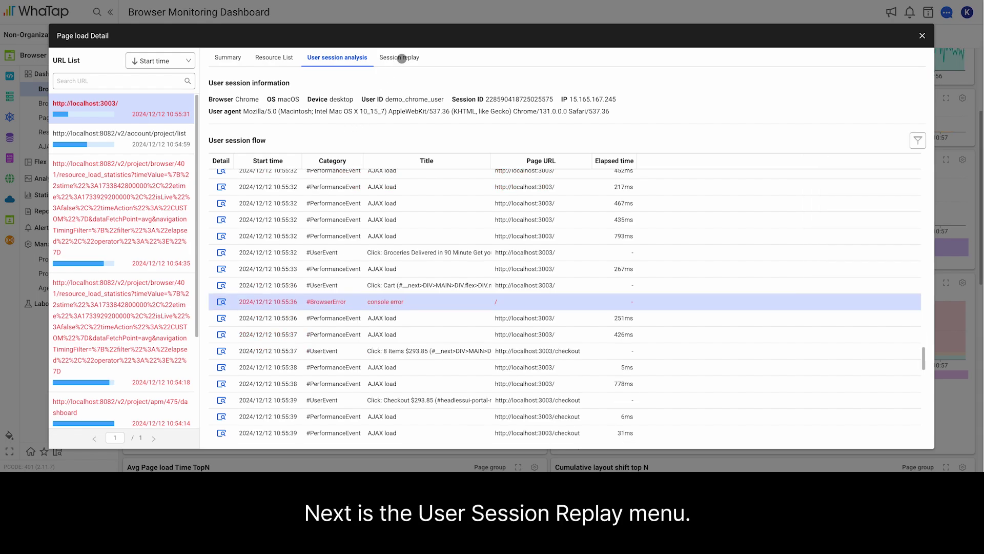
click(401, 58)
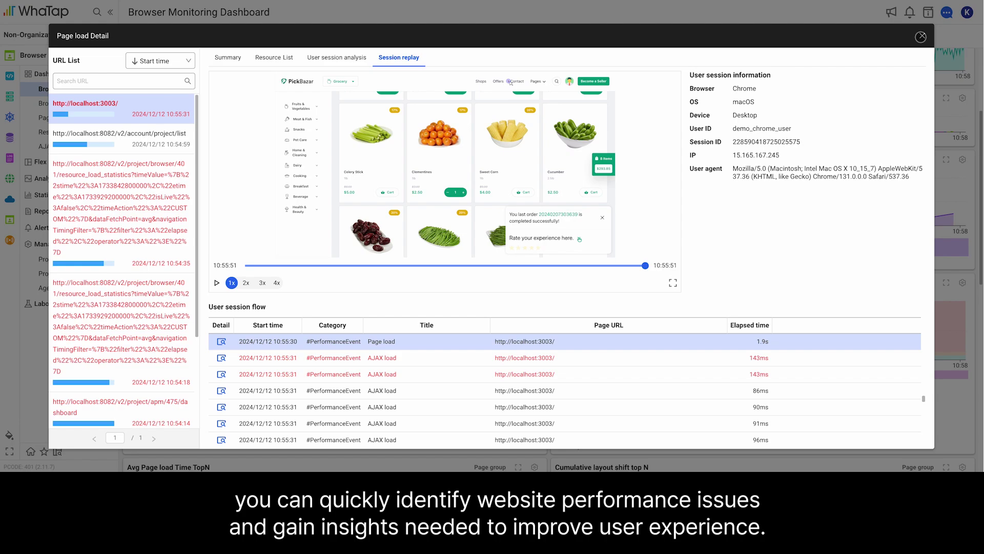
click(922, 37)
Step: Toggle the error-only filter of the AJAX HITMAP and select its area from about 10:55 to 10:58 to open the AJAX analysis
scroll(491, 372, down, 2)
scroll(491, 372, down, 4)
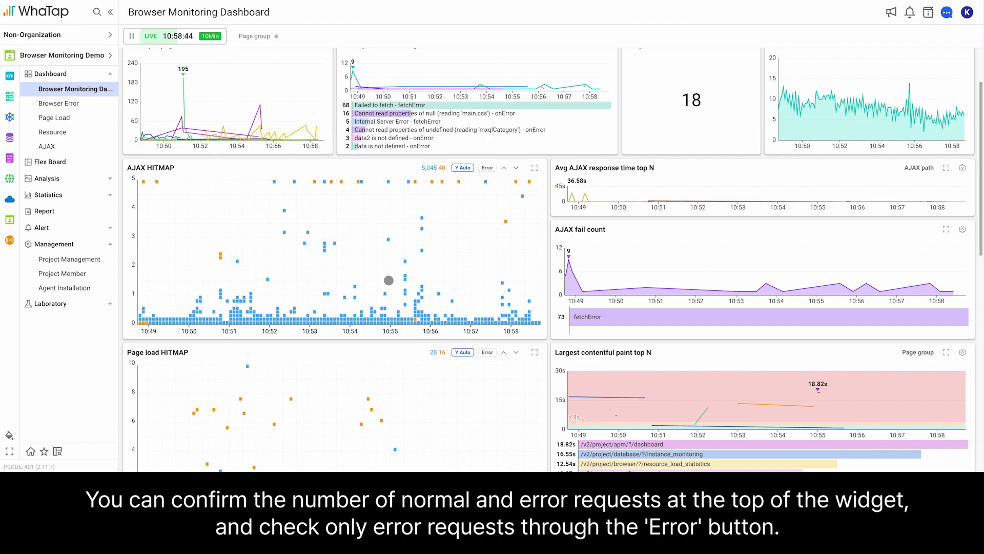
click(488, 167)
drag(389, 281, 513, 182)
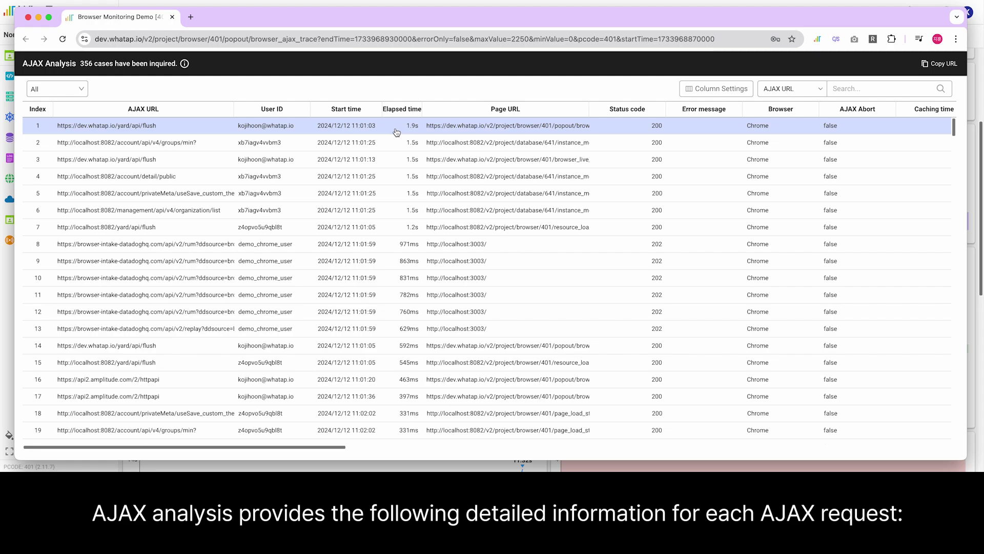
Step: Compare the summary and timing details of AJAX requests 1, 2 and 8 in the analysis list
click(396, 133)
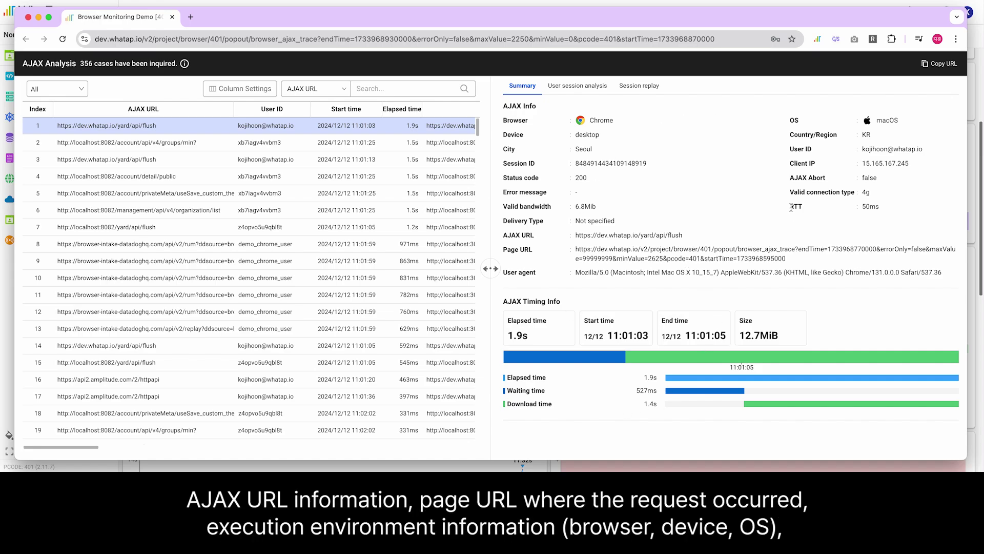
click(351, 149)
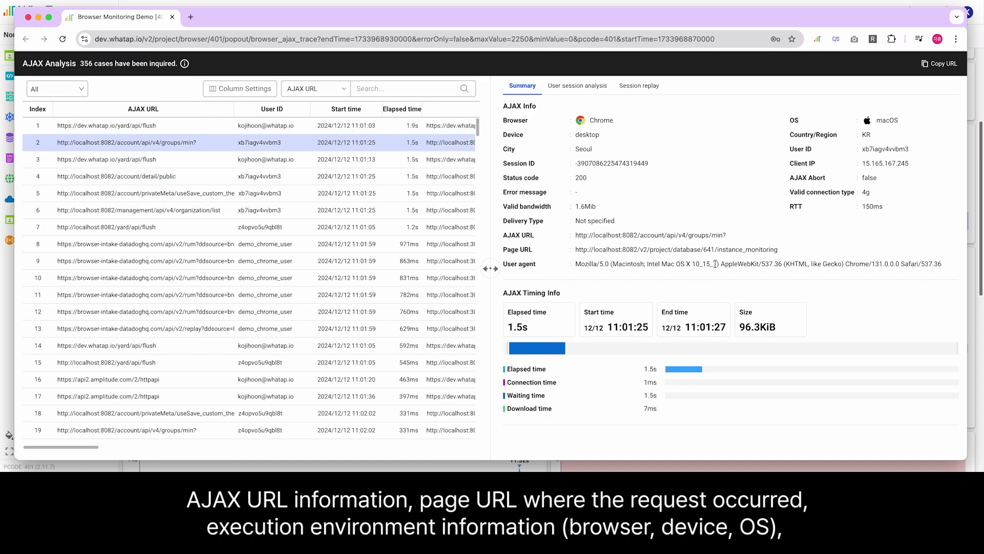
mouse_move(669, 385)
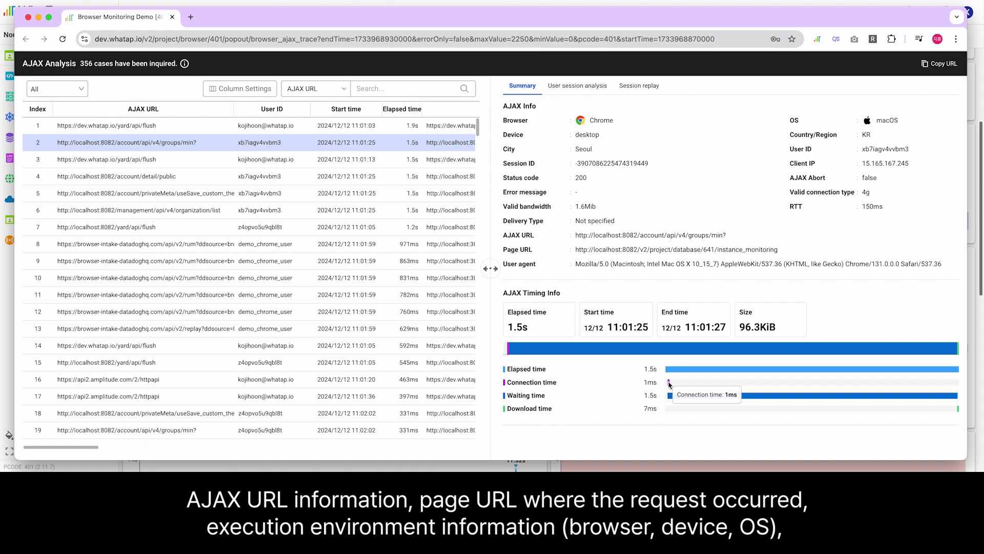
click(354, 253)
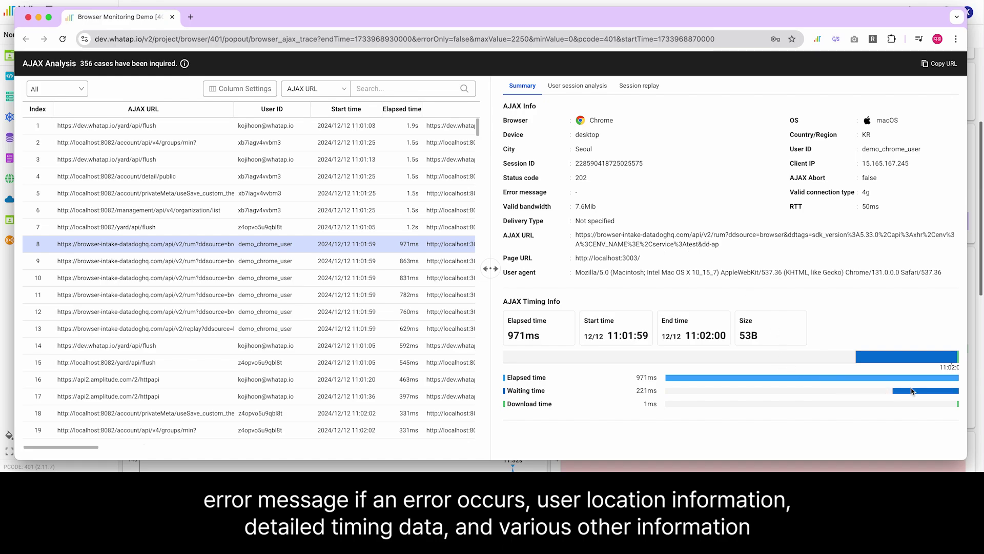
Step: Review the user session flow of AJAX request 8 and play its session replay from about 11:00:27
click(578, 87)
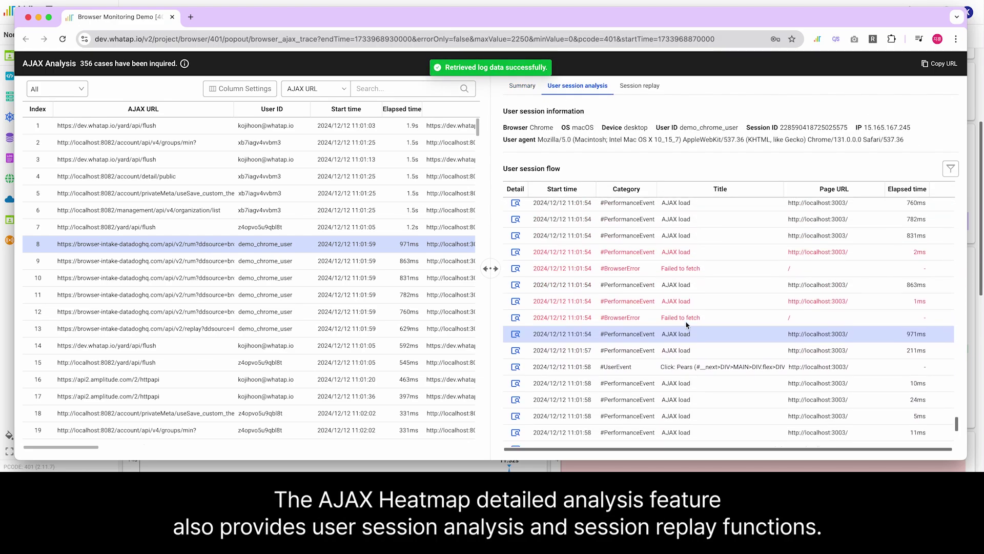
scroll(688, 325, down, 5)
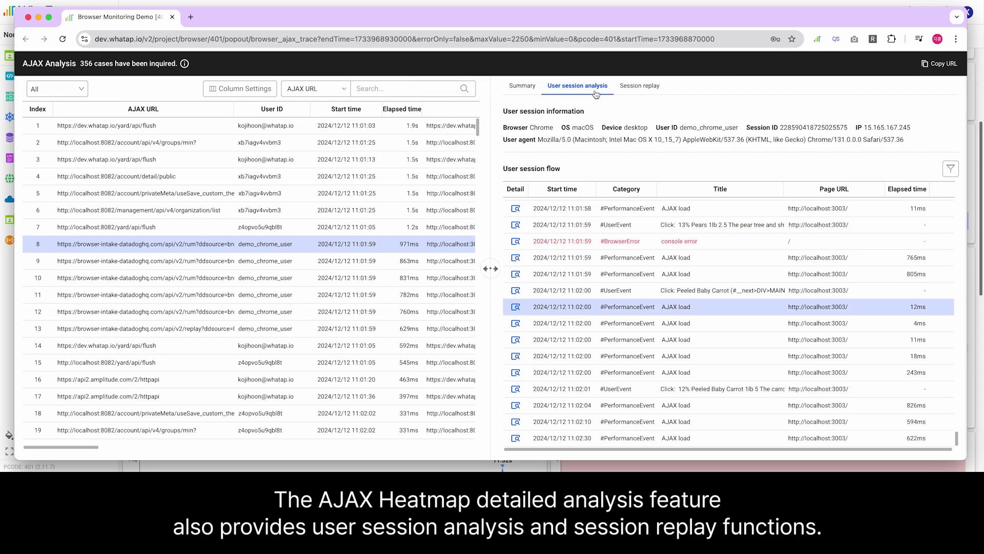
click(640, 85)
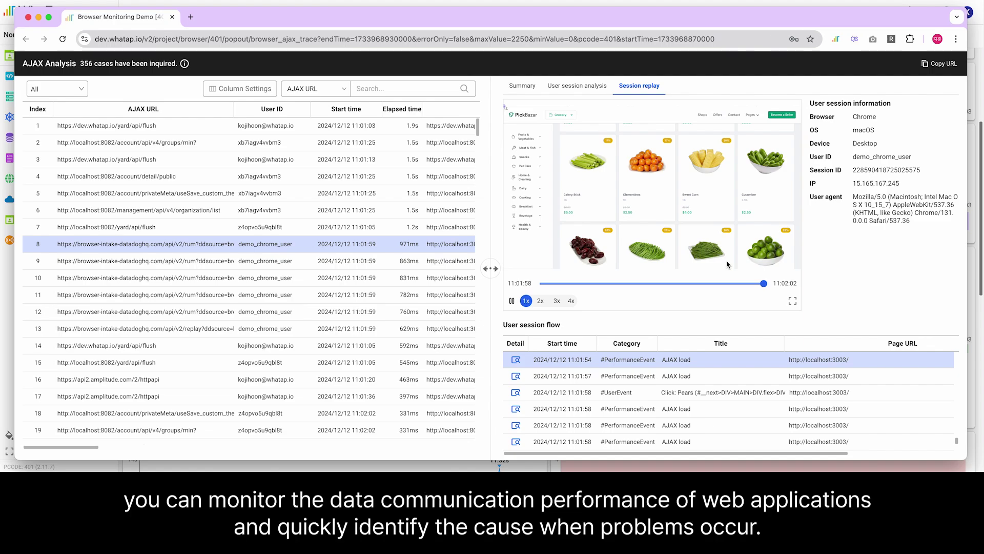
click(734, 284)
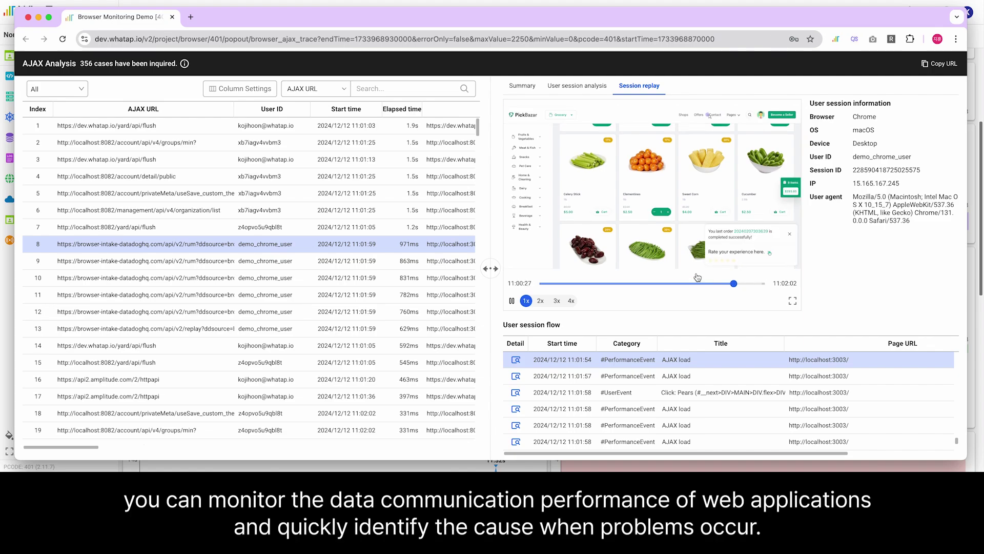
scroll(629, 386, up, 1)
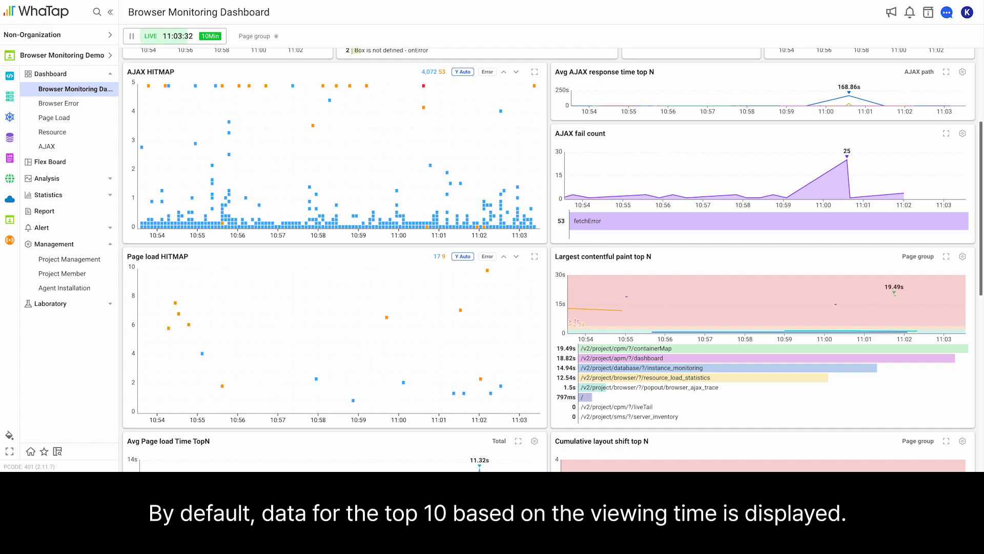
Step: Switch the Avg AJAX response time top N metric to Total and to AJAX host, and inspect the chart's highest peak
click(920, 72)
click(853, 106)
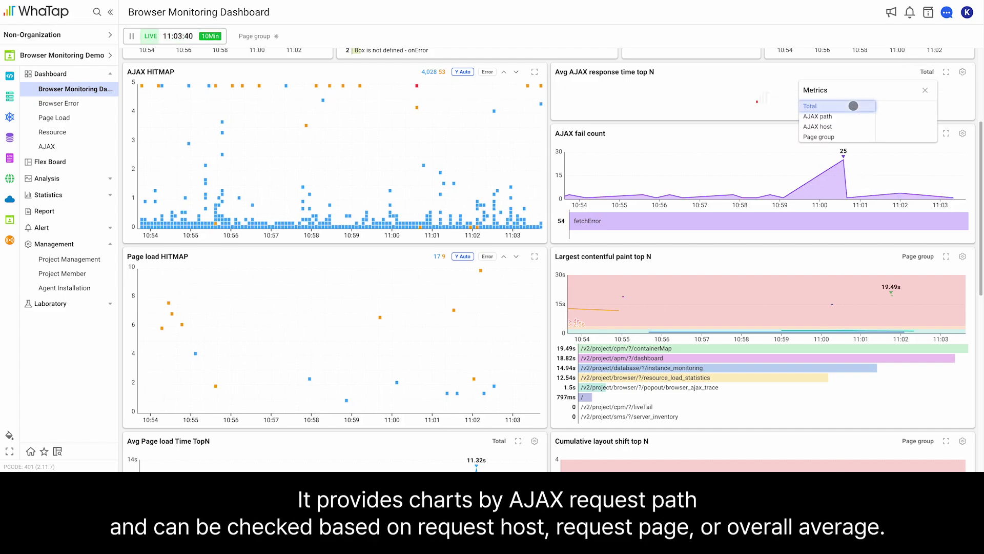
click(926, 72)
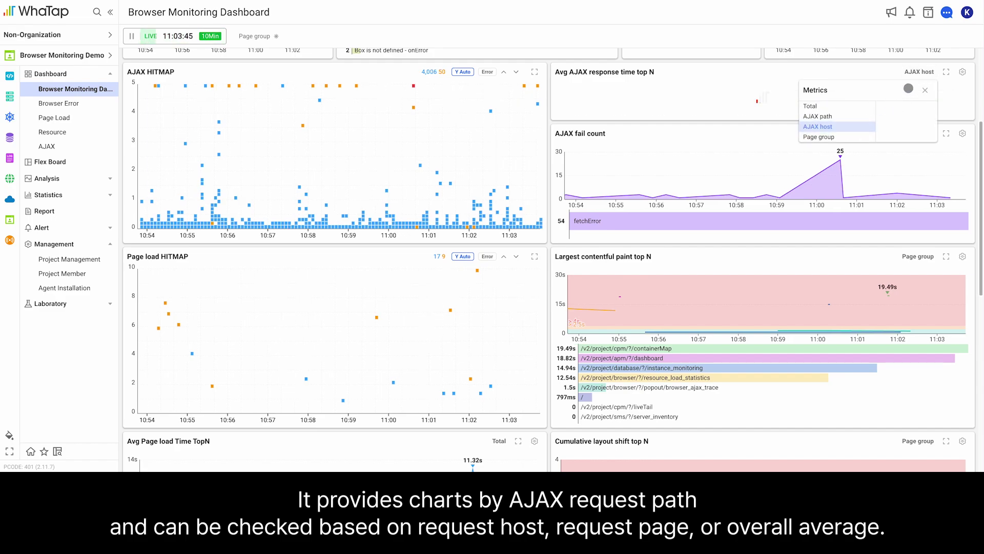
click(819, 127)
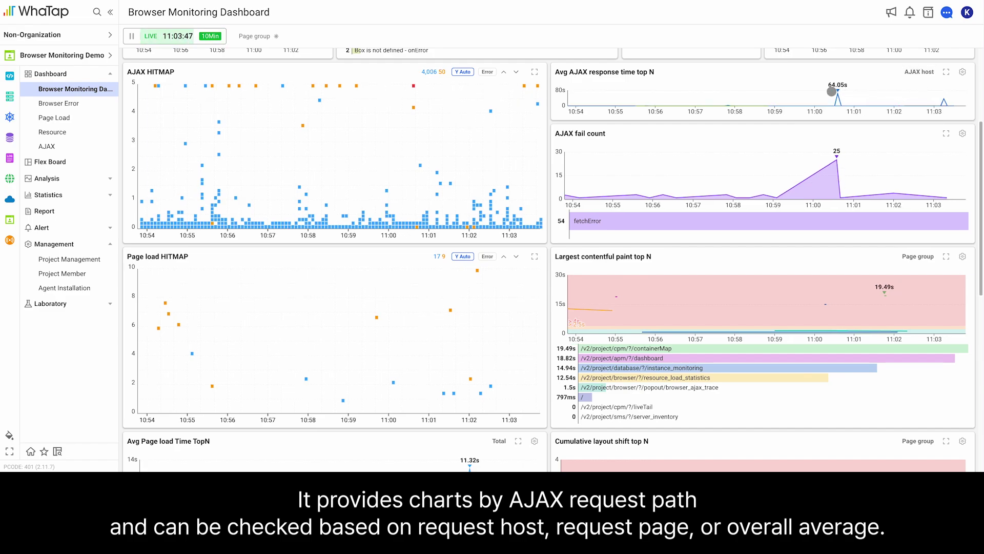
mouse_move(837, 86)
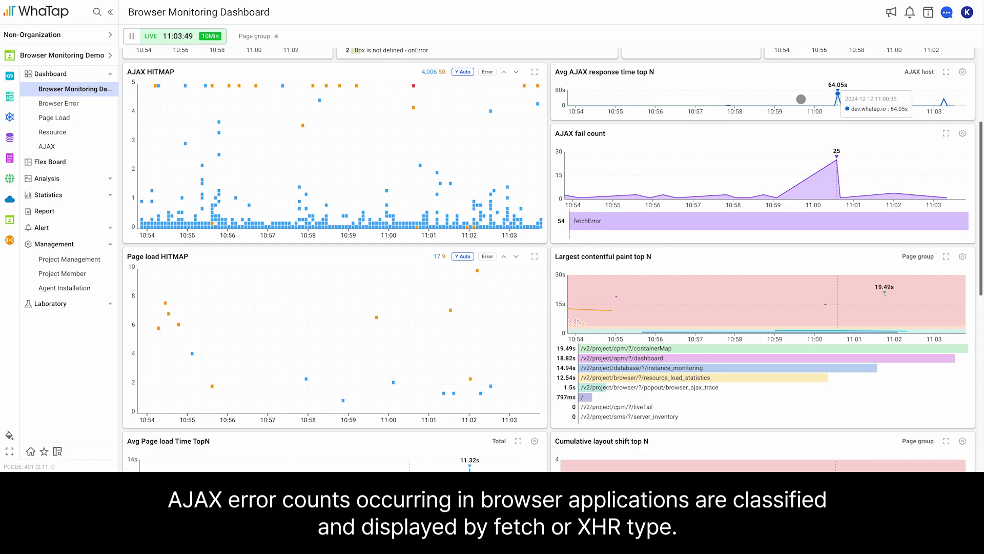
scroll(801, 99, up, 4)
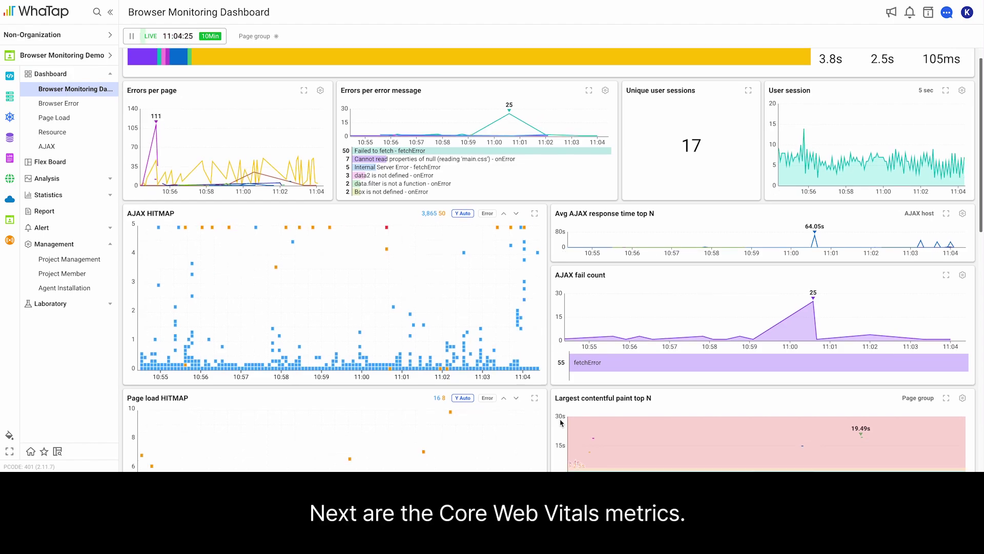
Step: Examine the Core Web Vitals charts, covering Largest contentful paint top N and Cumulative layout shift top N
scroll(561, 422, down, 6)
scroll(561, 422, down, 1)
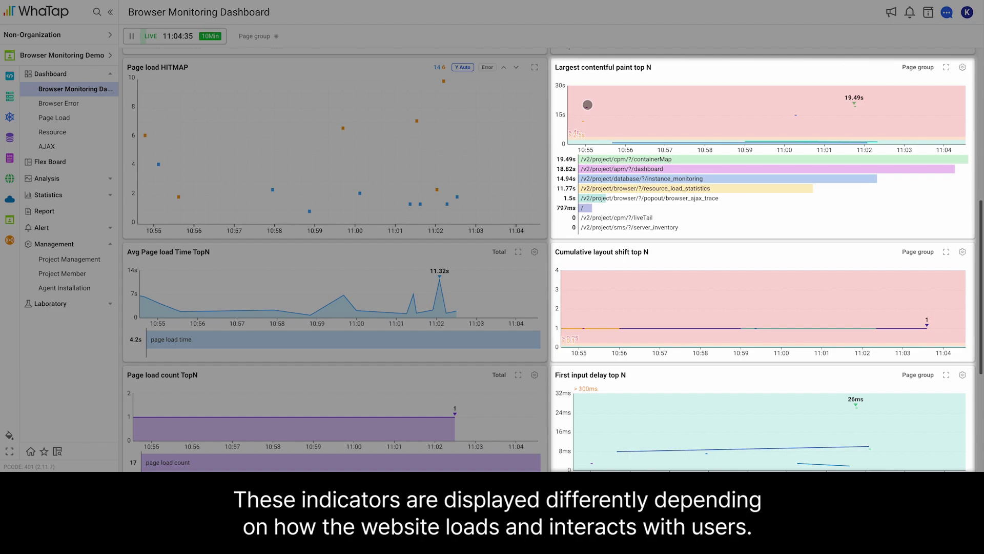
mouse_move(588, 112)
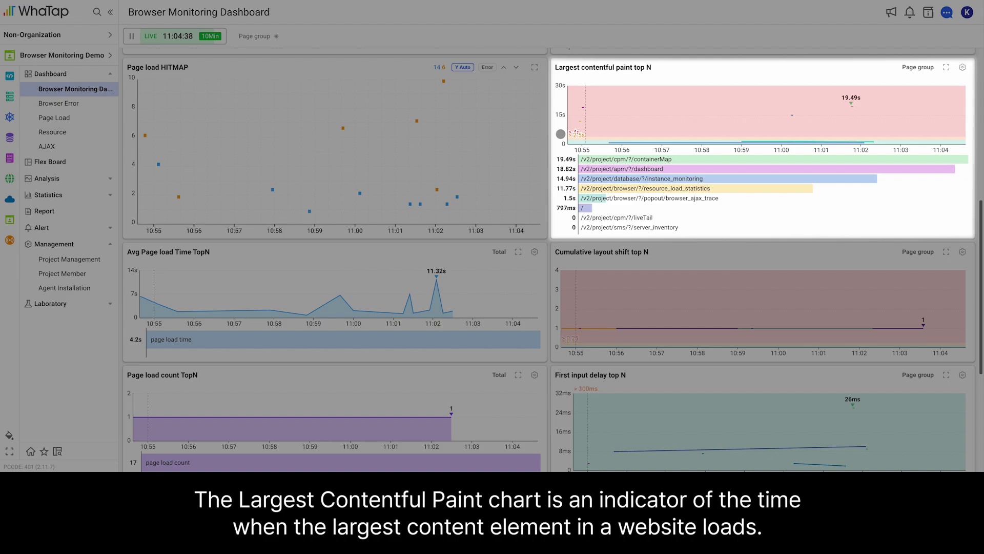
scroll(560, 134, down, 2)
mouse_move(847, 302)
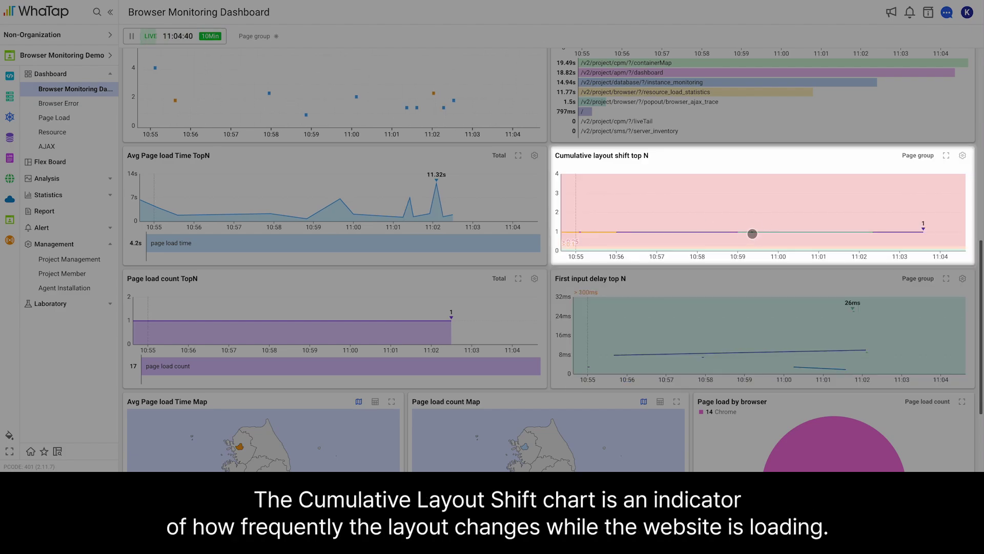
mouse_move(753, 231)
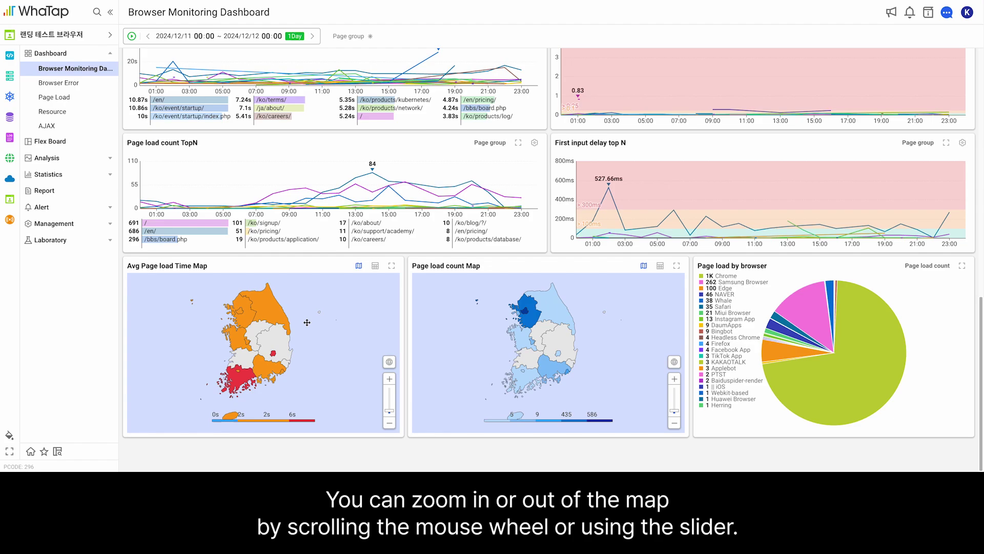
Step: Switch the Avg Page load Time Map to the world view, and show both it and the Page load count Map as tables
click(389, 360)
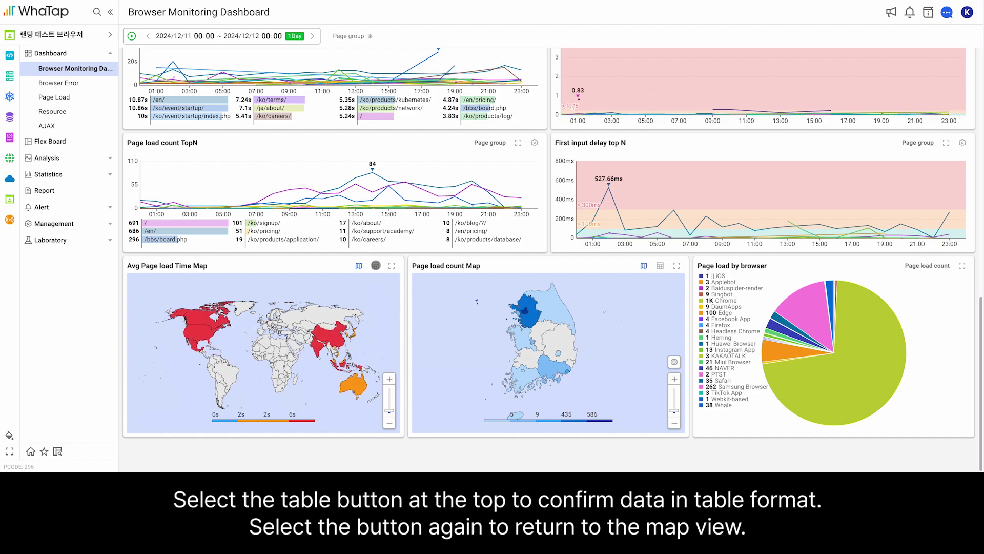
click(376, 265)
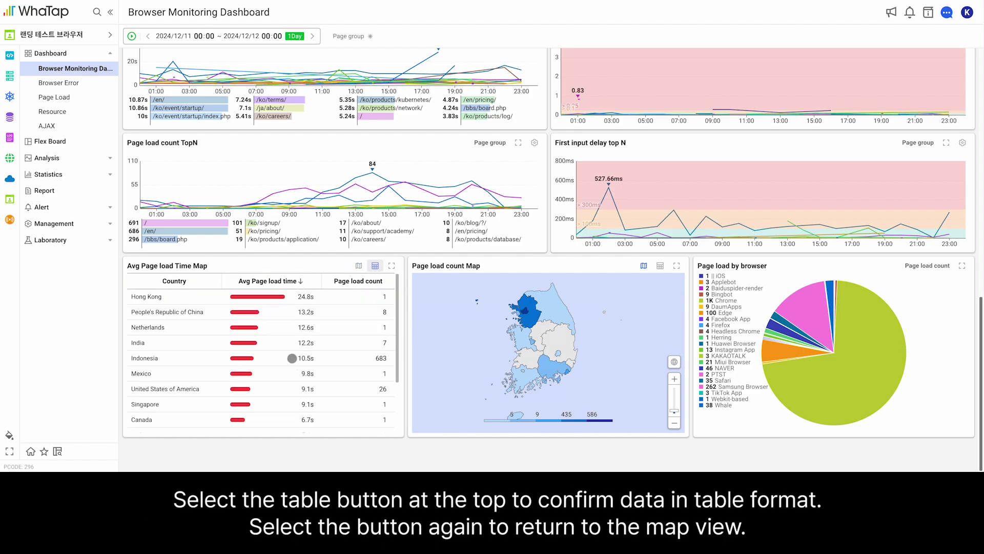
click(661, 266)
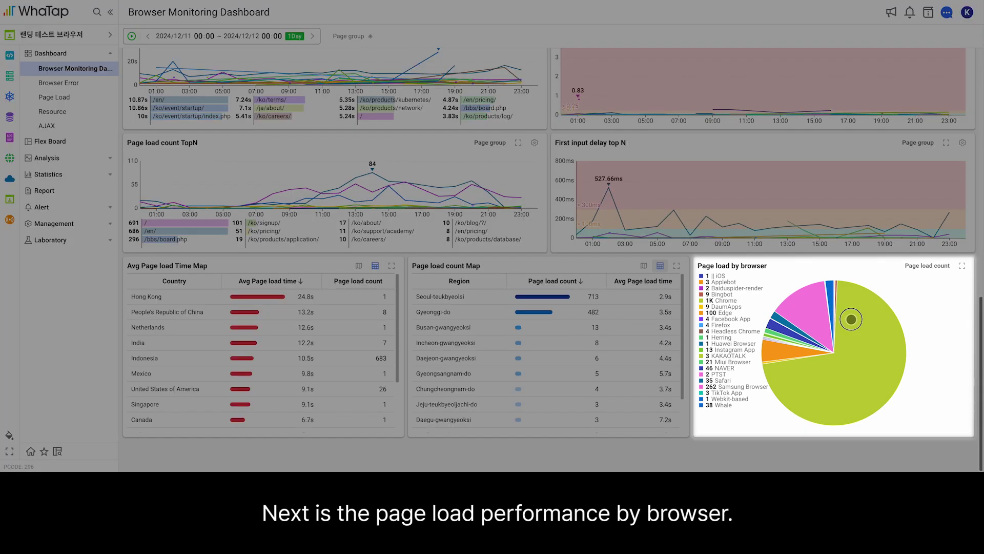
Step: Change the Page load by browser metric to Page load time and inspect the Miui Browser slice of the pie chart
mouse_move(846, 327)
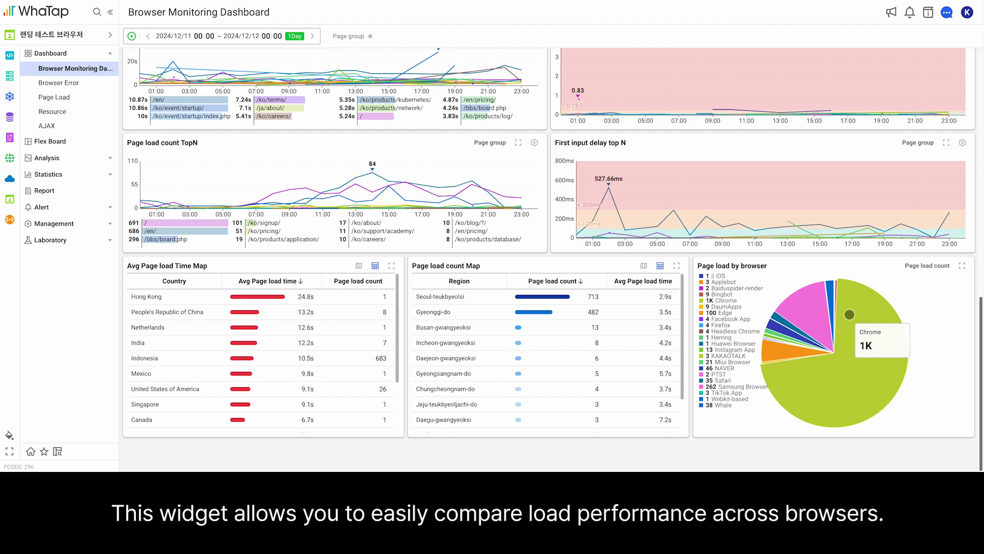
click(915, 267)
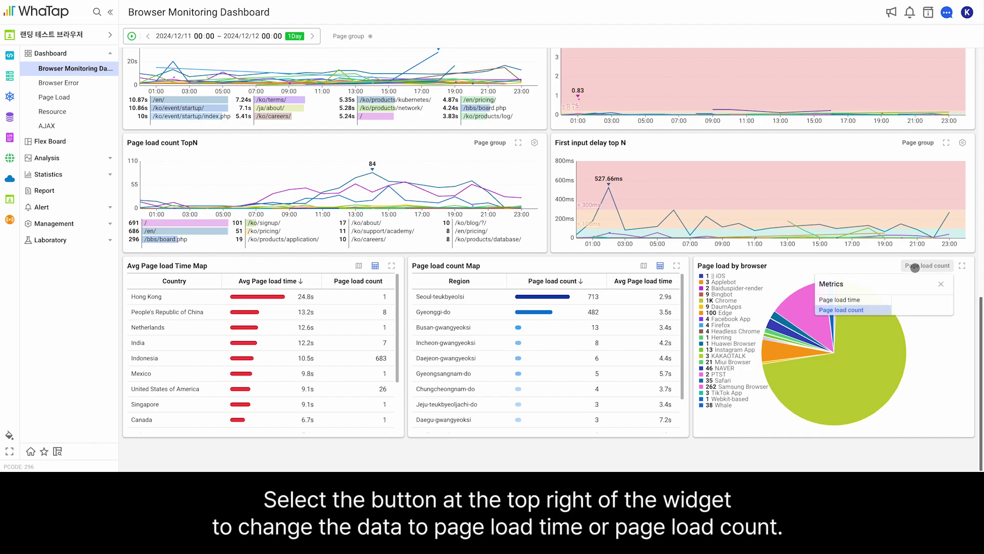
click(862, 301)
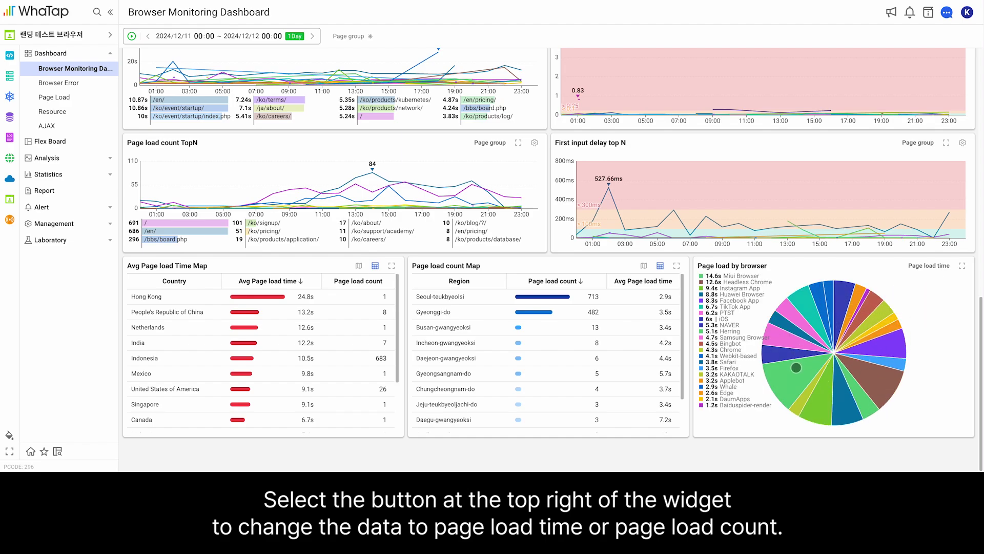
mouse_move(795, 369)
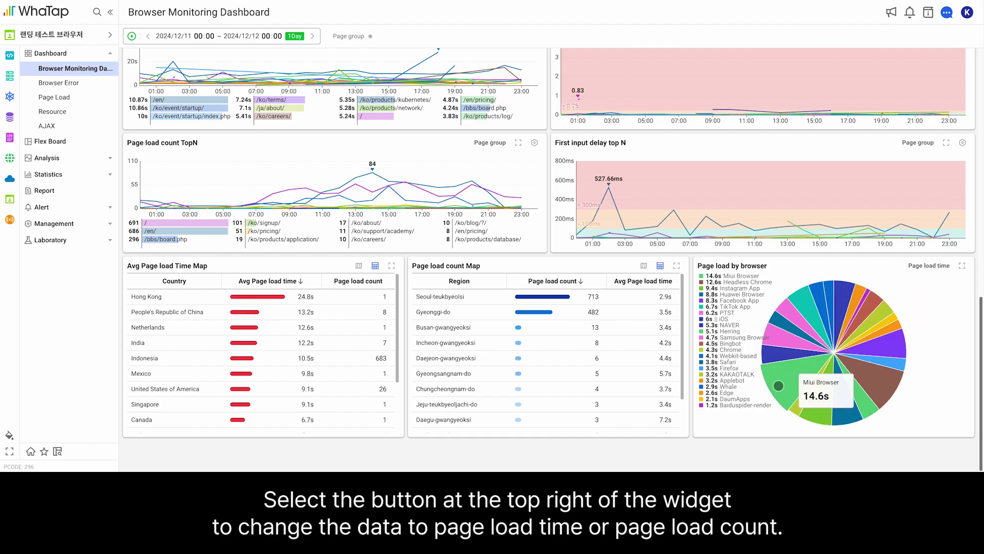
Step: Inspect the User session chart near the dashboard's start and set its metric interval to 1 Hour
scroll(778, 386, up, 15)
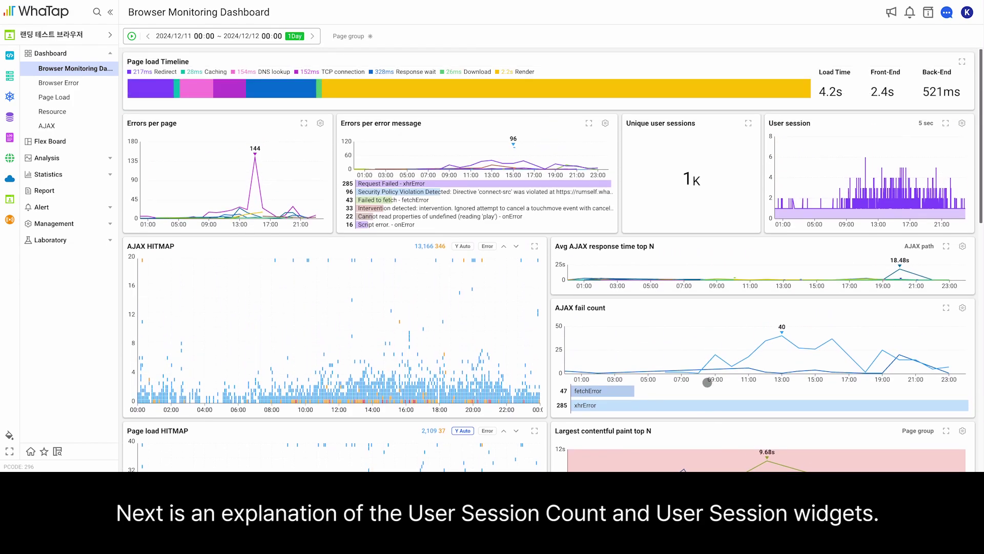
mouse_move(895, 140)
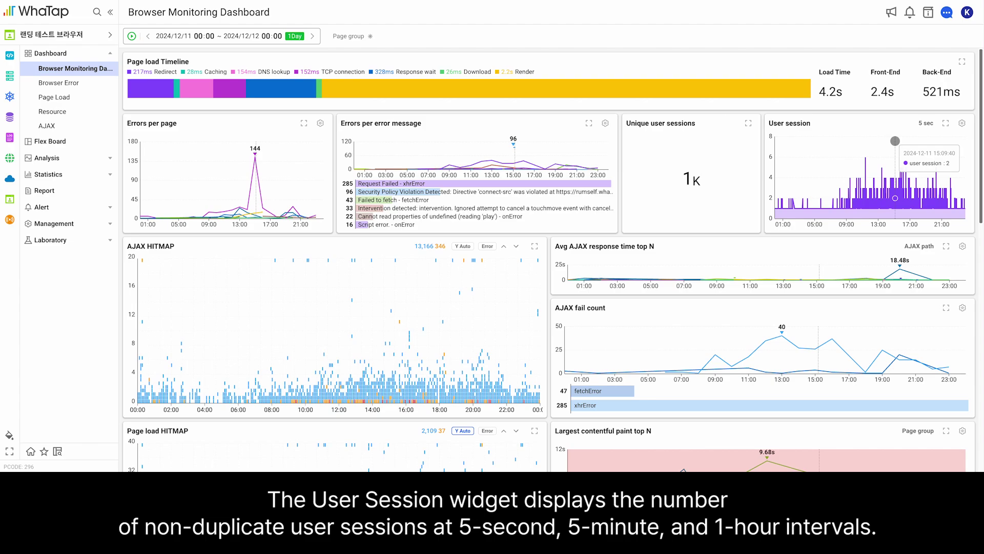
click(926, 123)
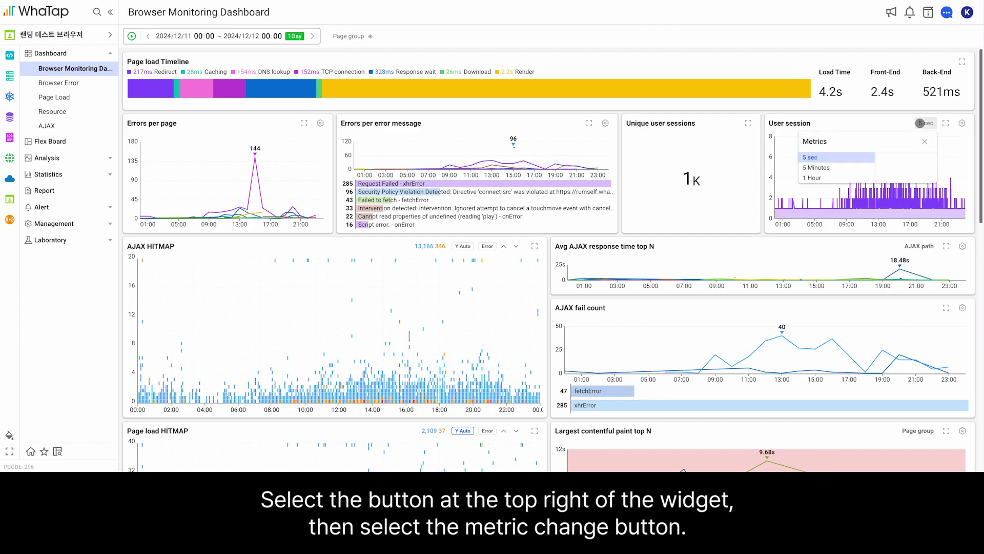
click(836, 169)
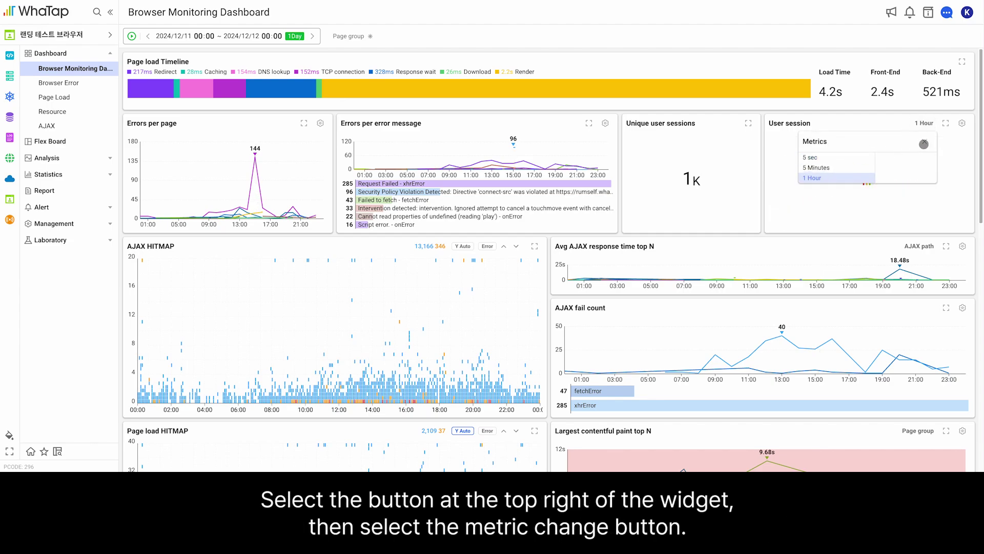
click(925, 142)
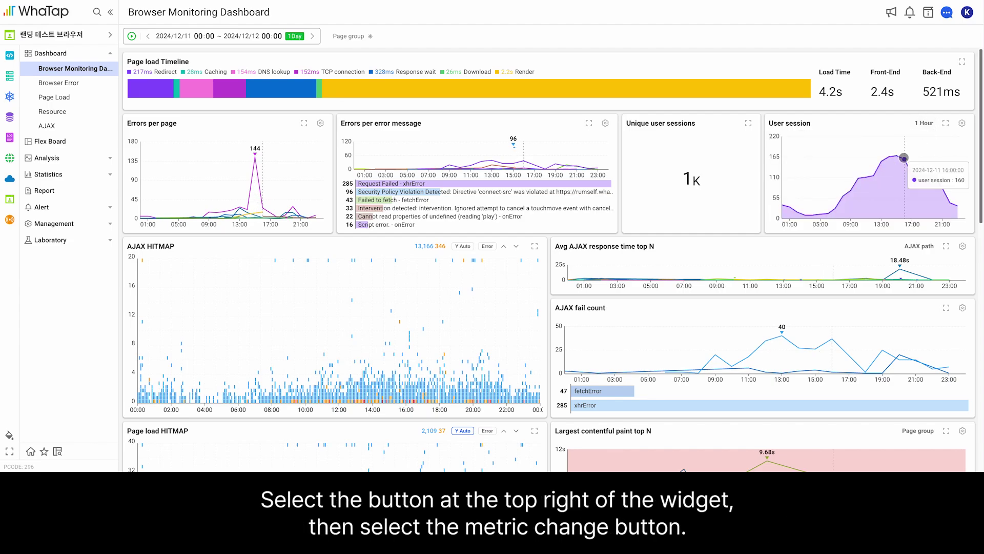